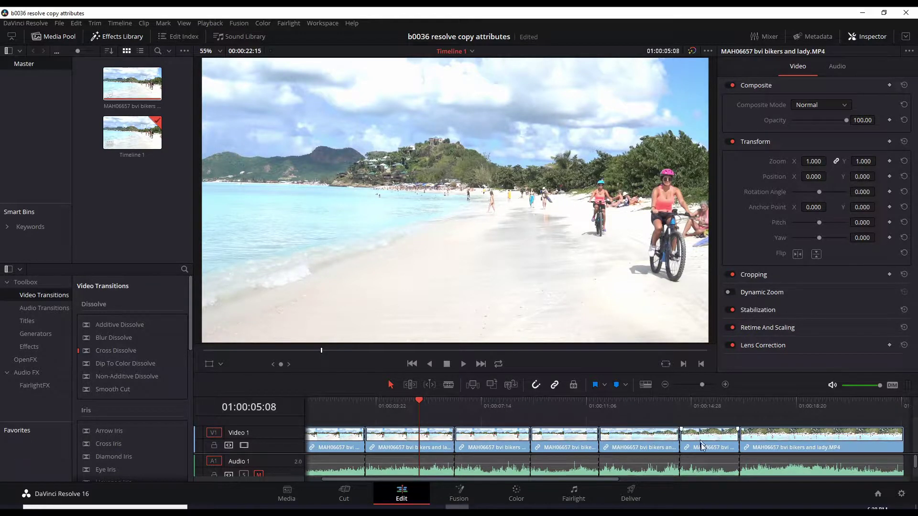
Move the playhead to 01:00:02:06, select the first beach-bike clip, and zoom it to 1.660.
left_click(402, 409)
left_click(332, 403)
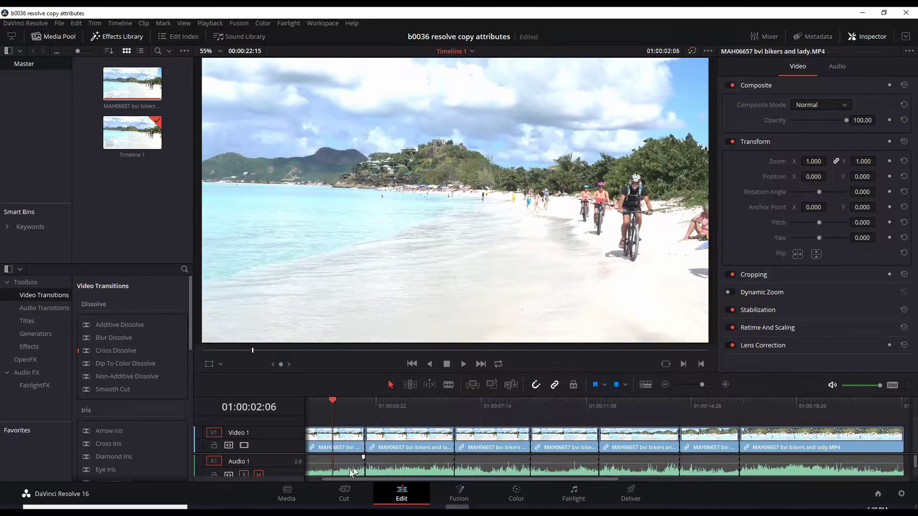
left_click(345, 442)
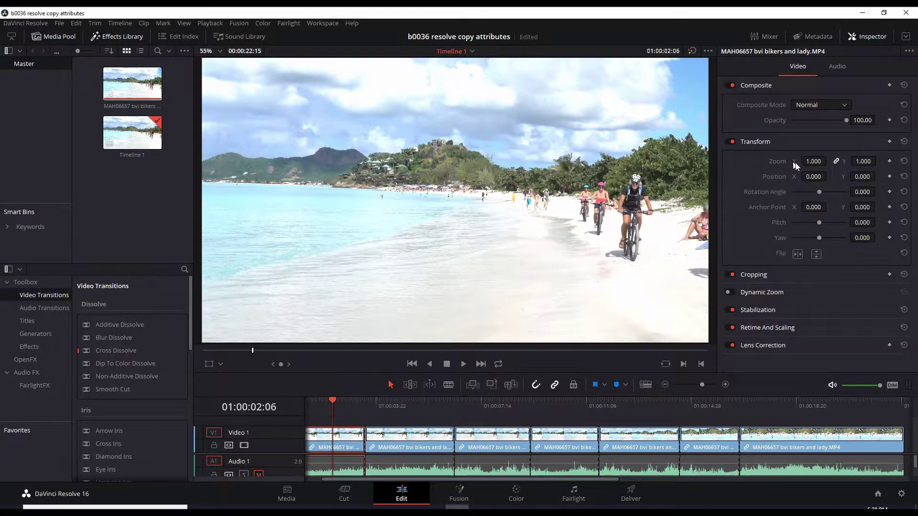
left_click_drag(816, 161, 829, 161)
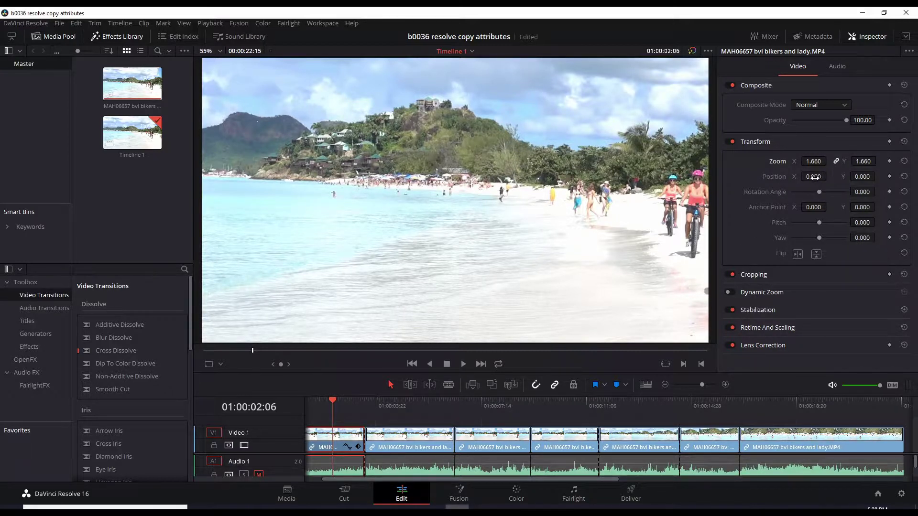
Set the first clip's Zoom to 1.930 and Position X to -628.000.
left_click_drag(829, 176, 848, 176)
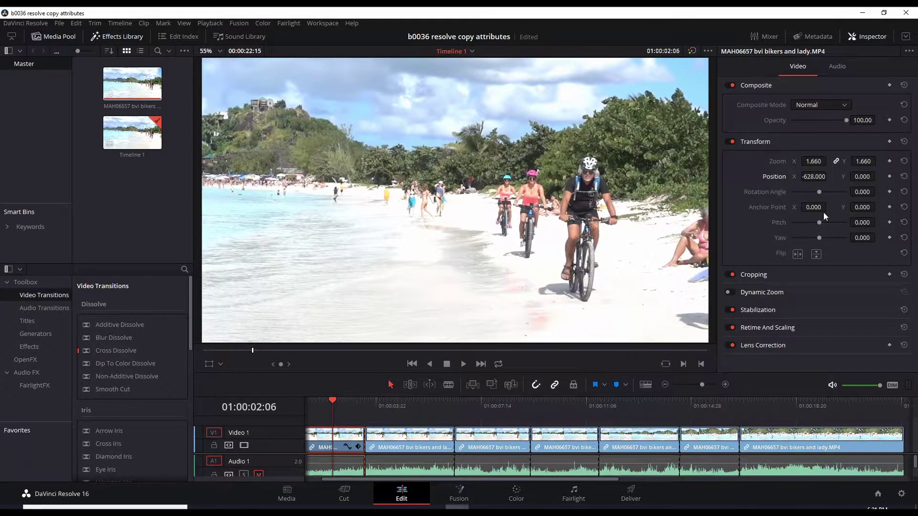
left_click_drag(820, 164, 832, 161)
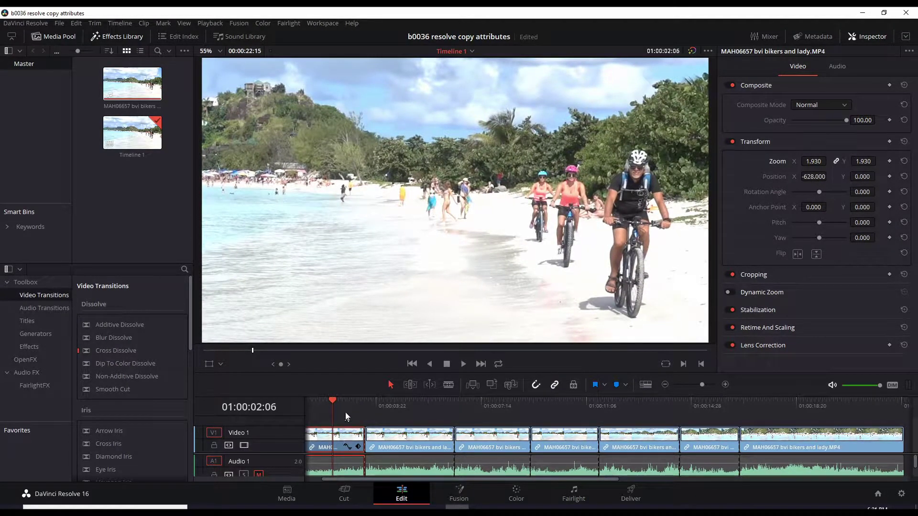
right_click(340, 439)
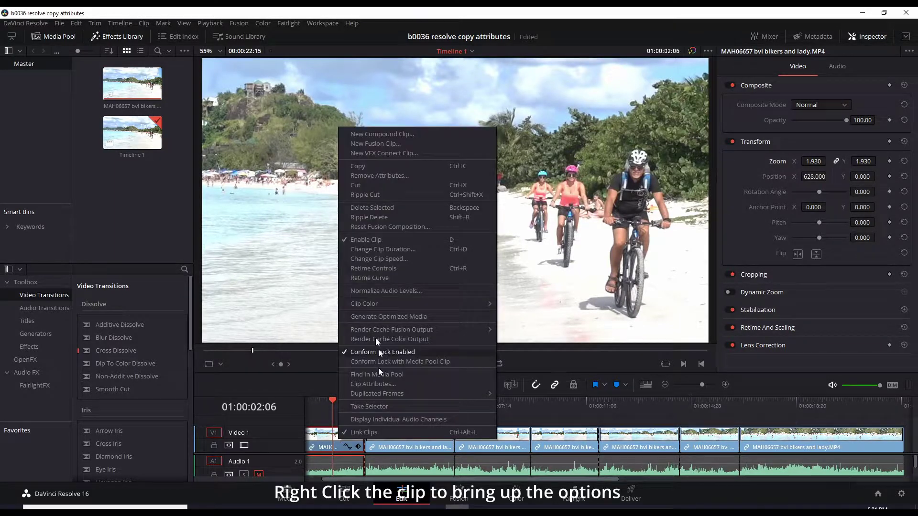
Change the first clip's speed to 75% with Ripple sequence enabled.
left_click(376, 260)
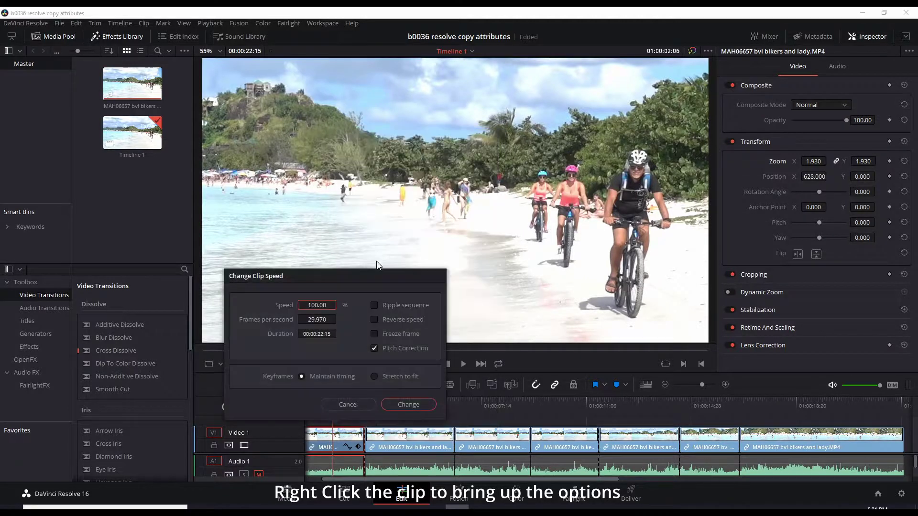
left_click(316, 305)
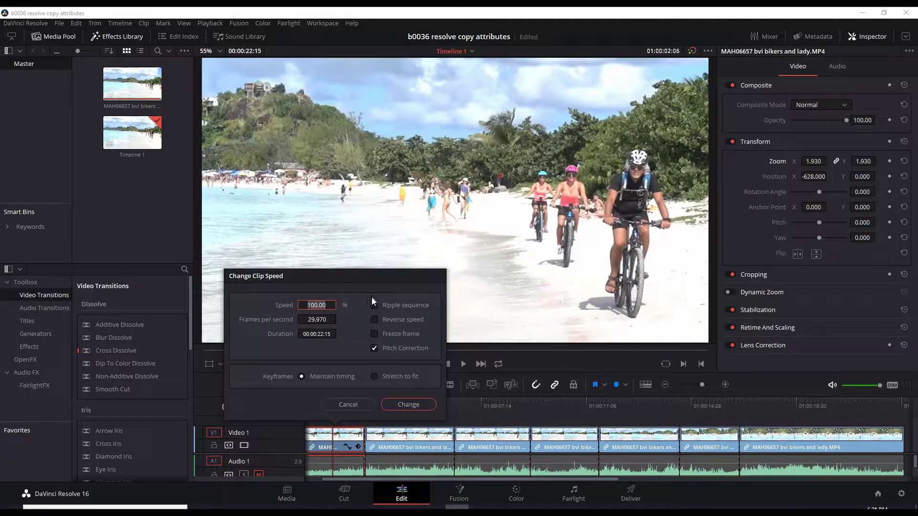
type("75")
left_click(374, 305)
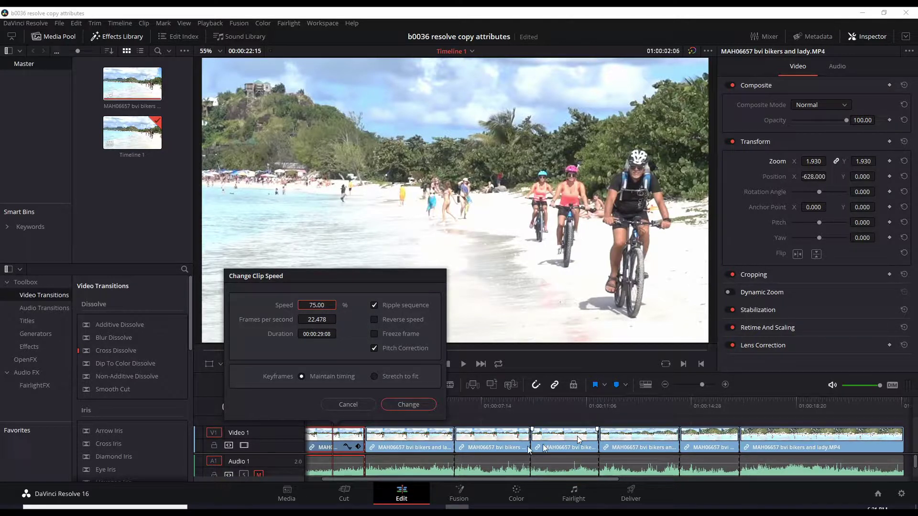
left_click(400, 406)
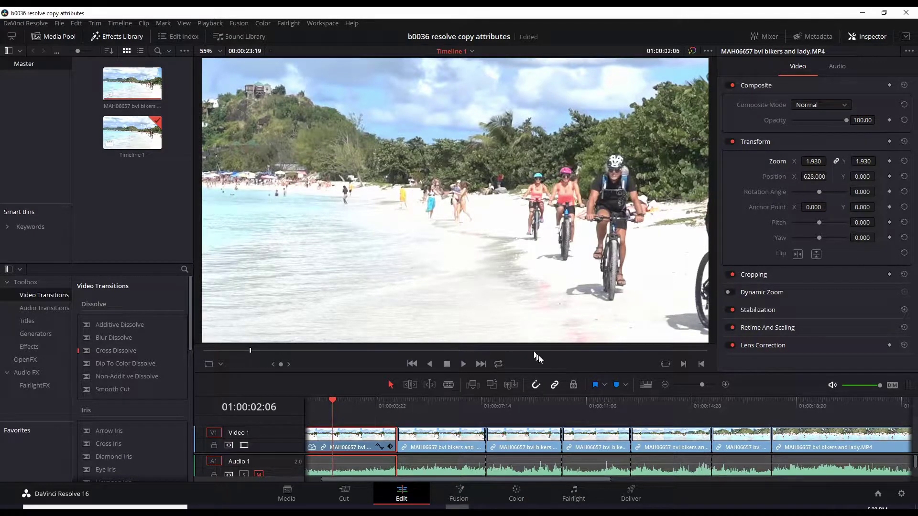
Play back the slowed first clip twice from the start of the timeline.
left_click(309, 404)
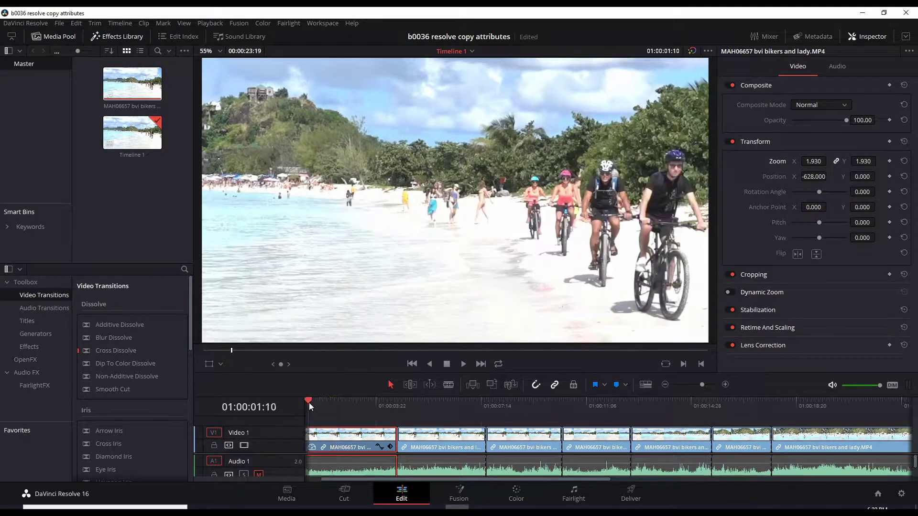
left_click(463, 364)
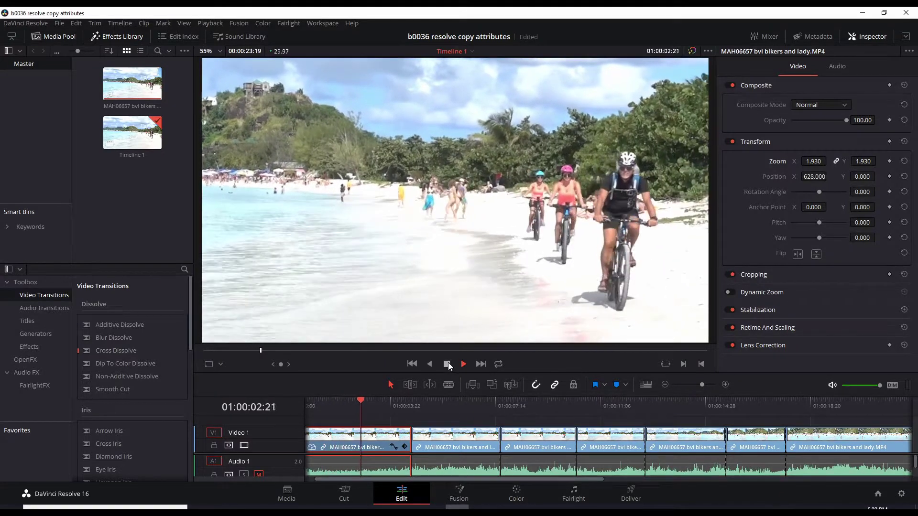
left_click(447, 364)
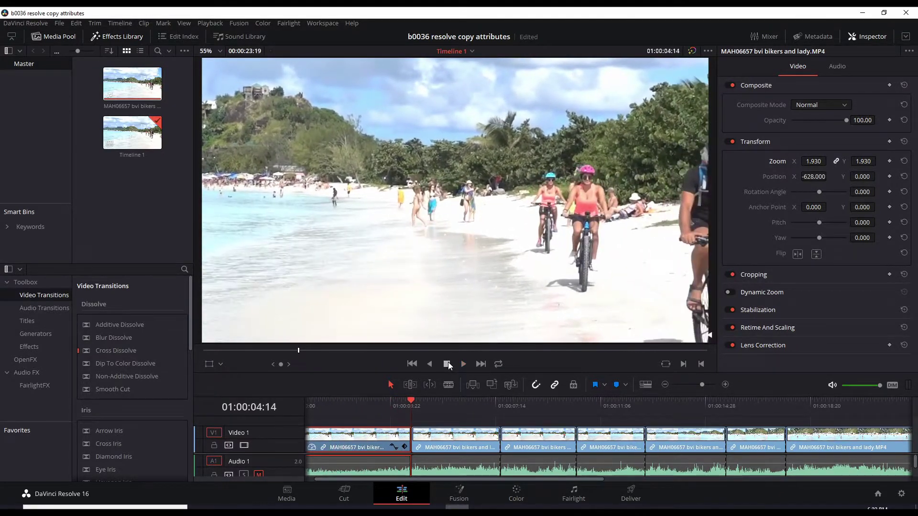
left_click(313, 405)
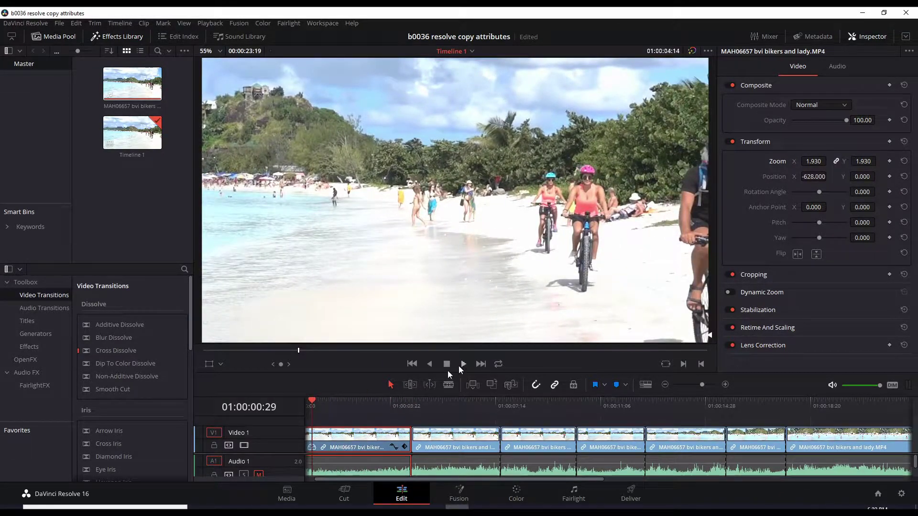
left_click(461, 364)
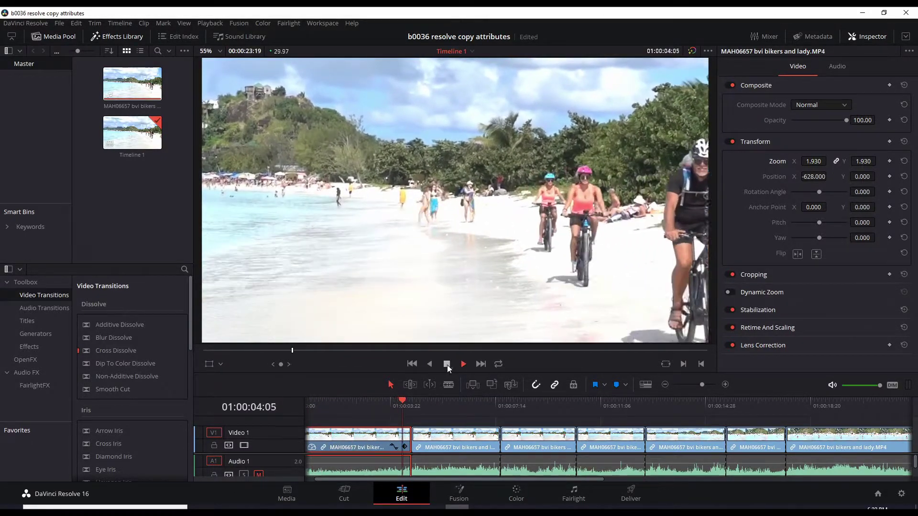
left_click(446, 365)
Scrub through the timeline to 01:00:06:11 and select the second V1 clip.
left_click(455, 400)
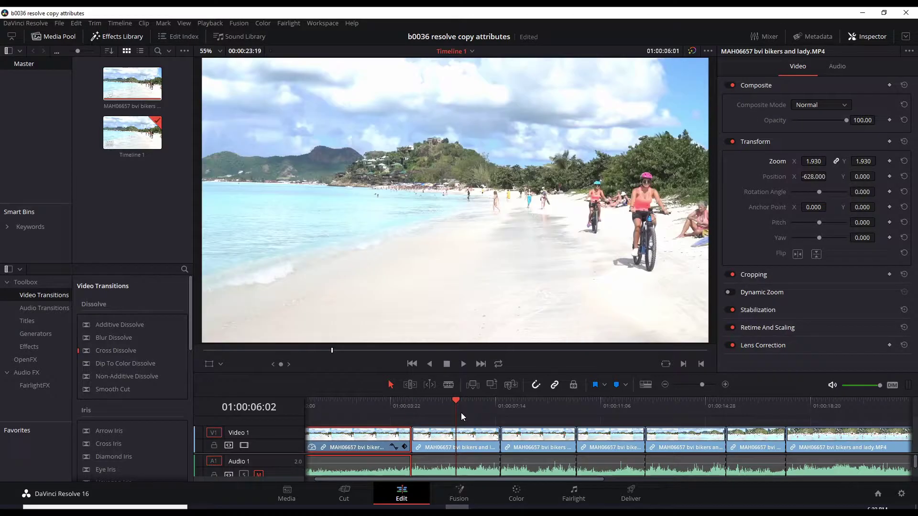
left_click(532, 408)
left_click(618, 406)
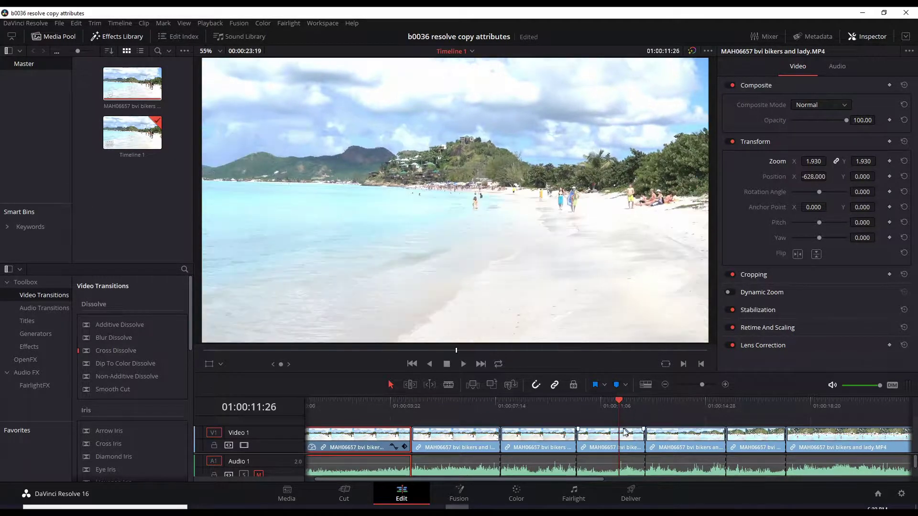
left_click(465, 401)
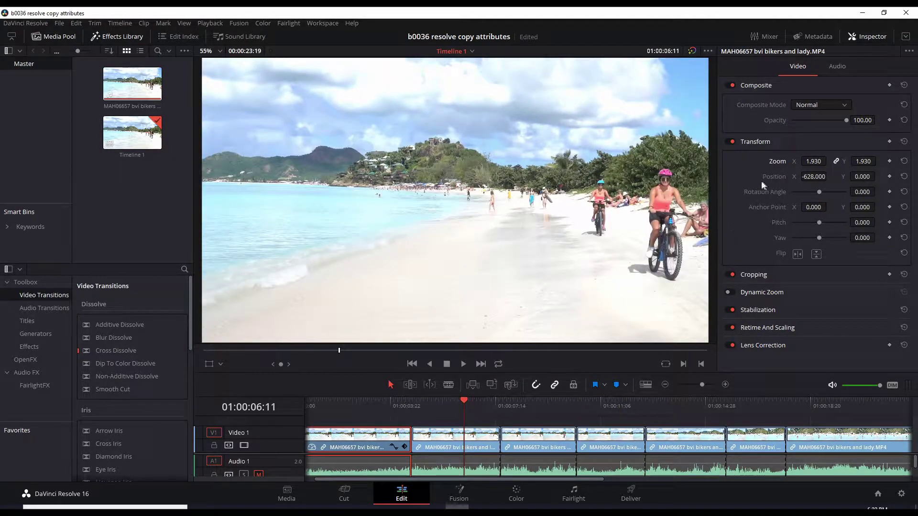
left_click(447, 447)
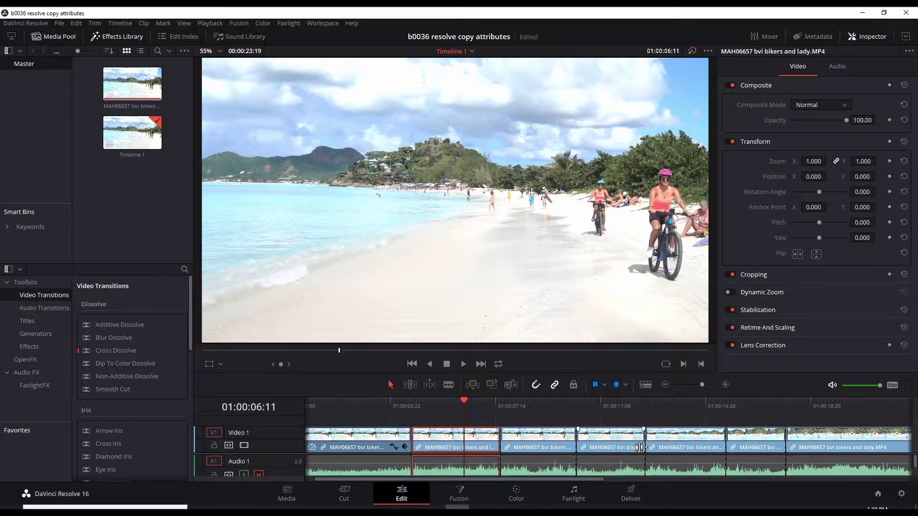
left_click(364, 442)
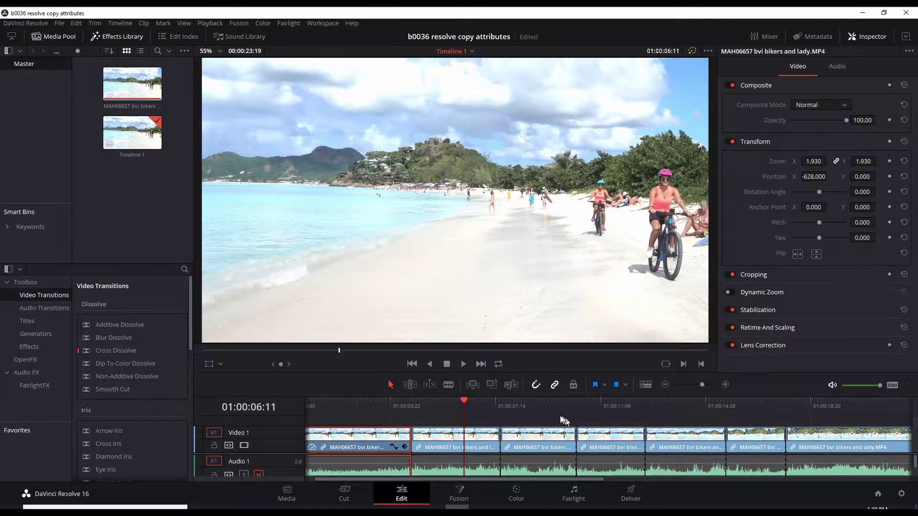
left_click(369, 408)
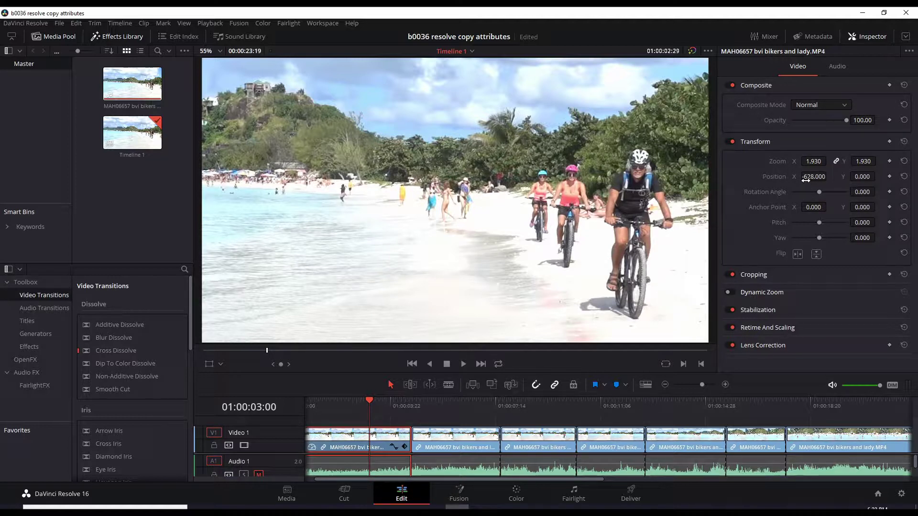
left_click(457, 411)
left_click(497, 432)
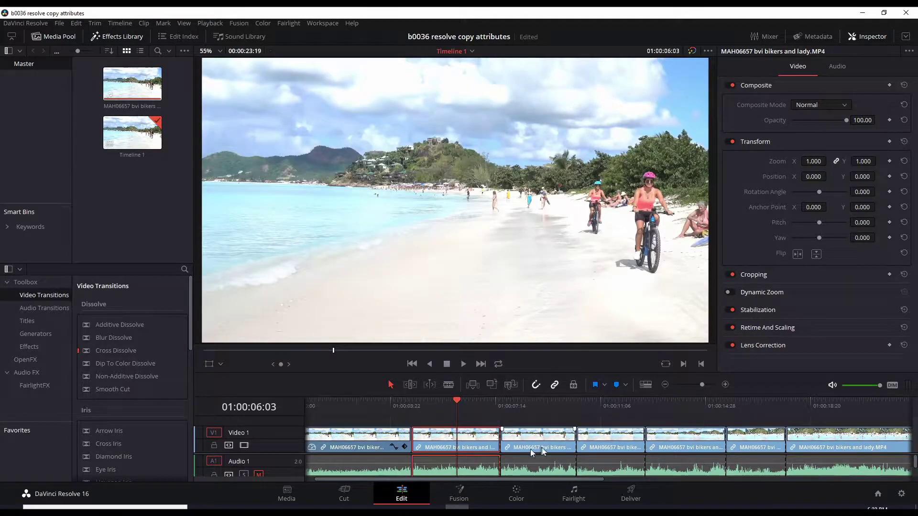
left_click(550, 446)
left_click(580, 442)
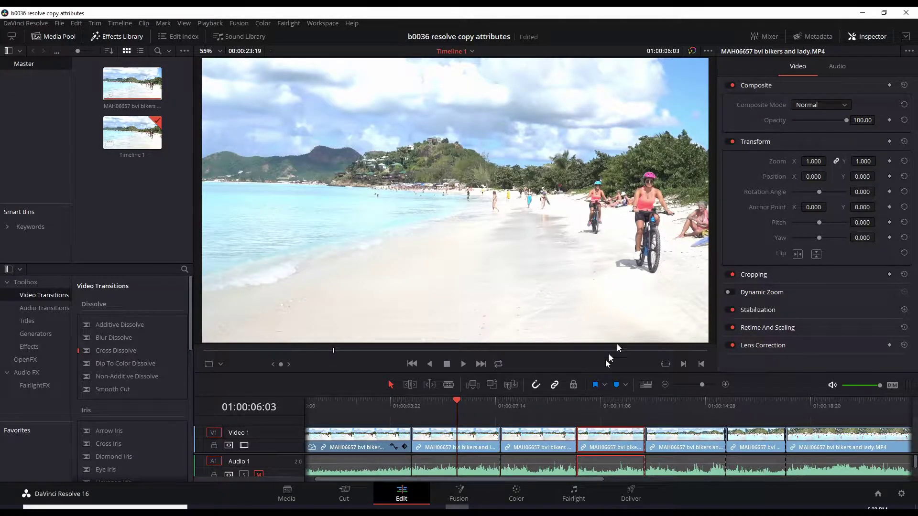
left_click(664, 432)
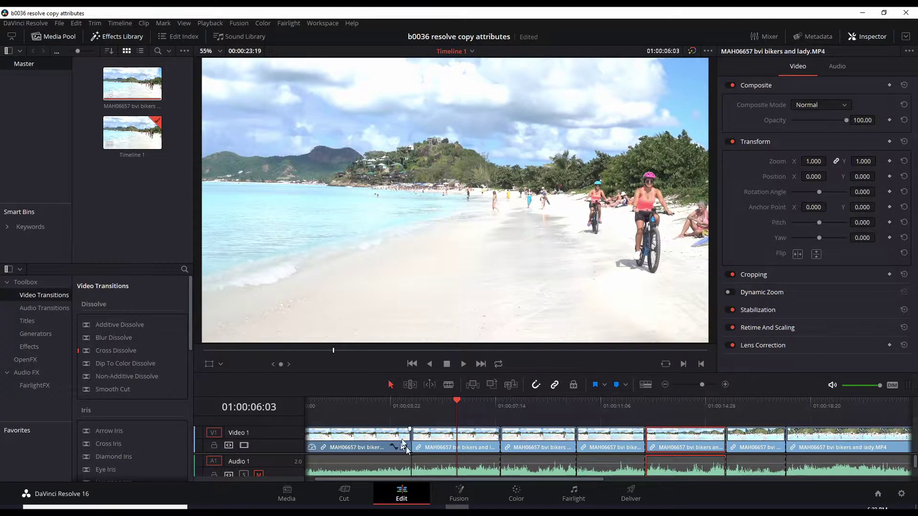
left_click(377, 408)
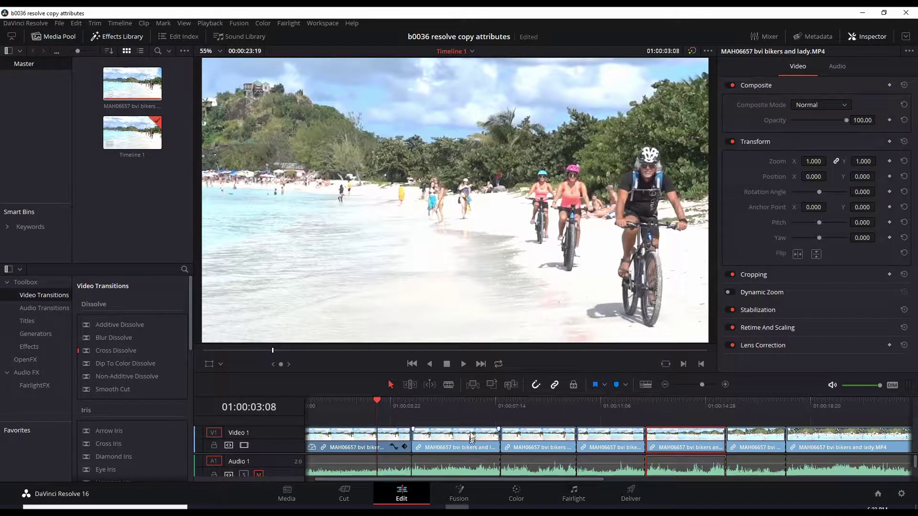
left_click(386, 452)
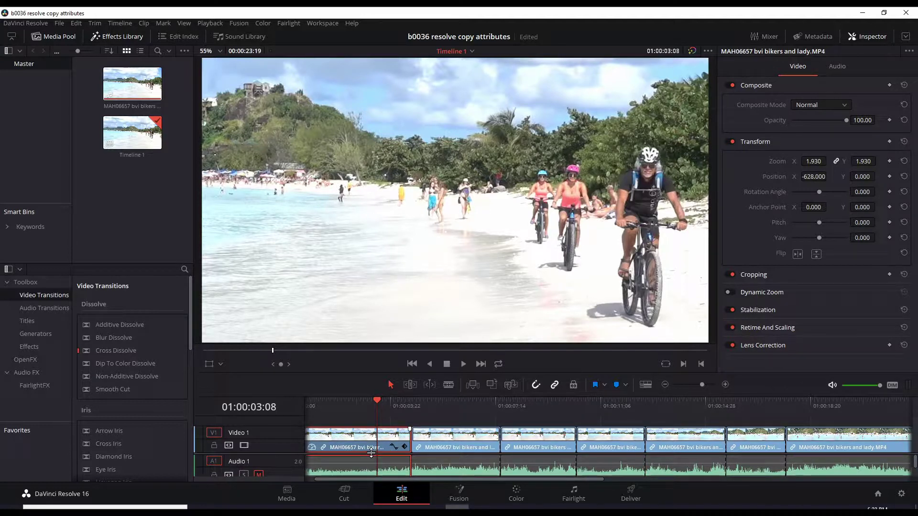
Copy the first beach-bike clip and select the second clip as a paste target.
right_click(356, 440)
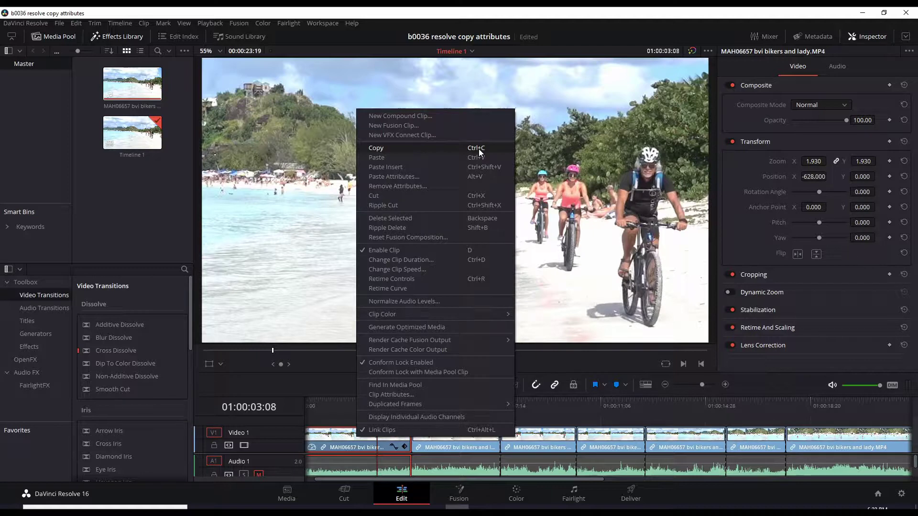
left_click(480, 152)
left_click(483, 451)
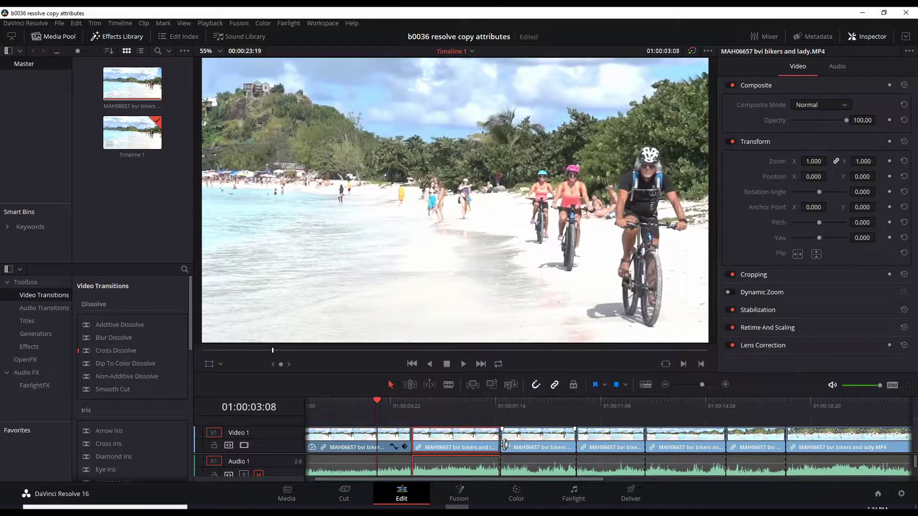
Add the third, fourth and fifth V1 clips to the selection.
left_click(544, 447, "ctrl")
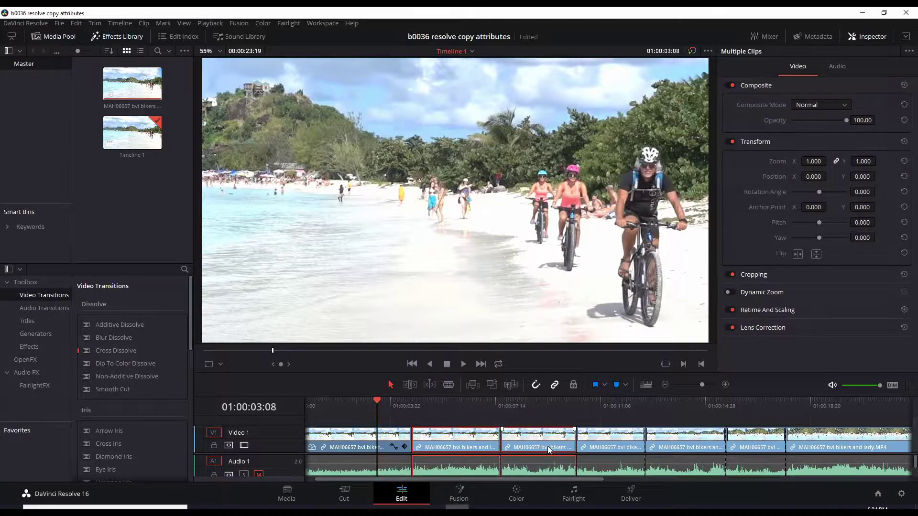
left_click(609, 448, "ctrl")
left_click(678, 447, "ctrl")
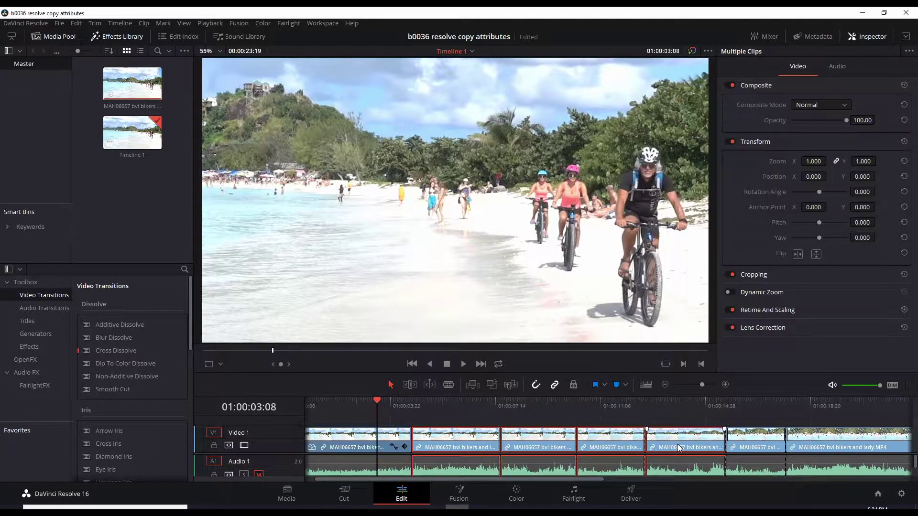
left_click(565, 449, "ctrl")
Open Paste Attributes for the selected clips and tick Video Attributes.
right_click(545, 447)
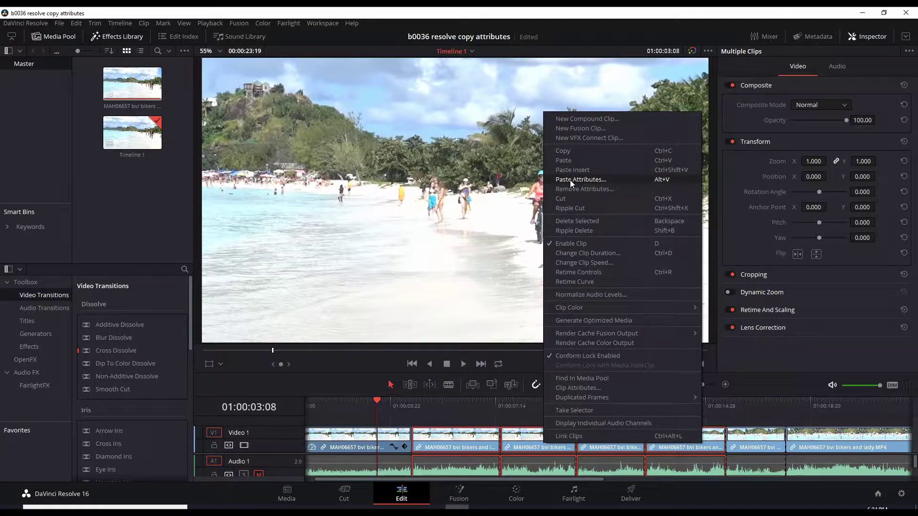
left_click(627, 180)
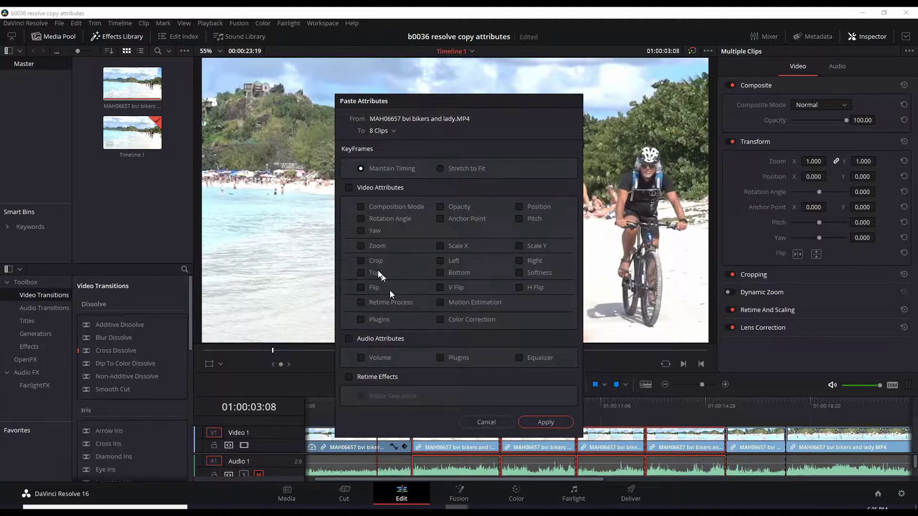
left_click(349, 187)
Include Retime Effects with Ripple Sequence and apply the pasted attributes.
left_click(352, 378)
left_click(548, 423)
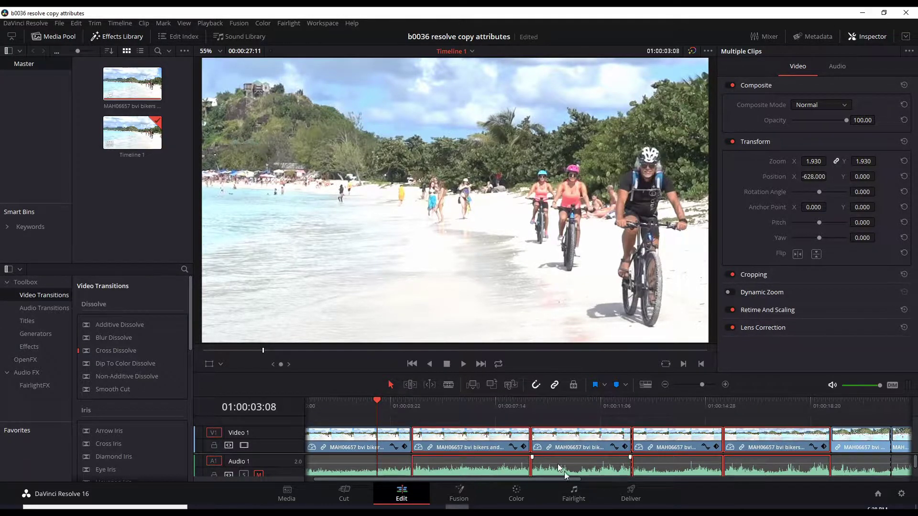
left_click(473, 443)
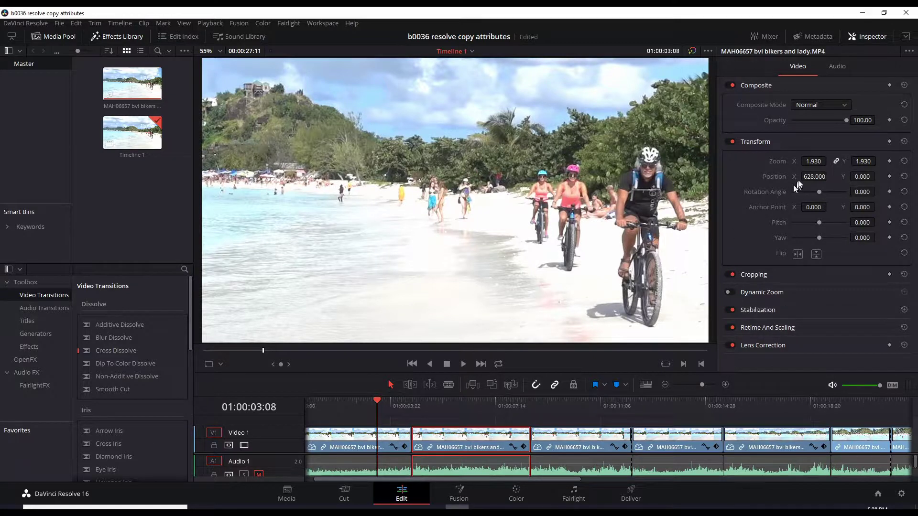
left_click(590, 448)
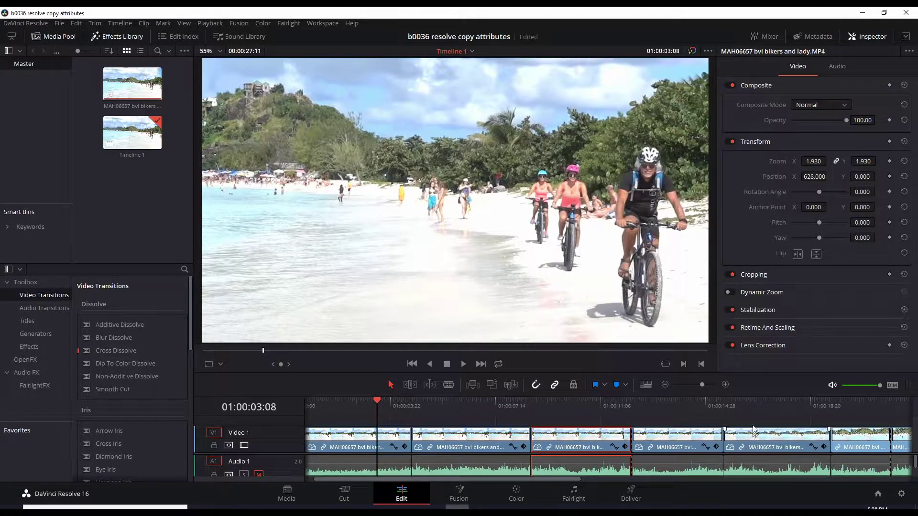
left_click(766, 410)
left_click(781, 437)
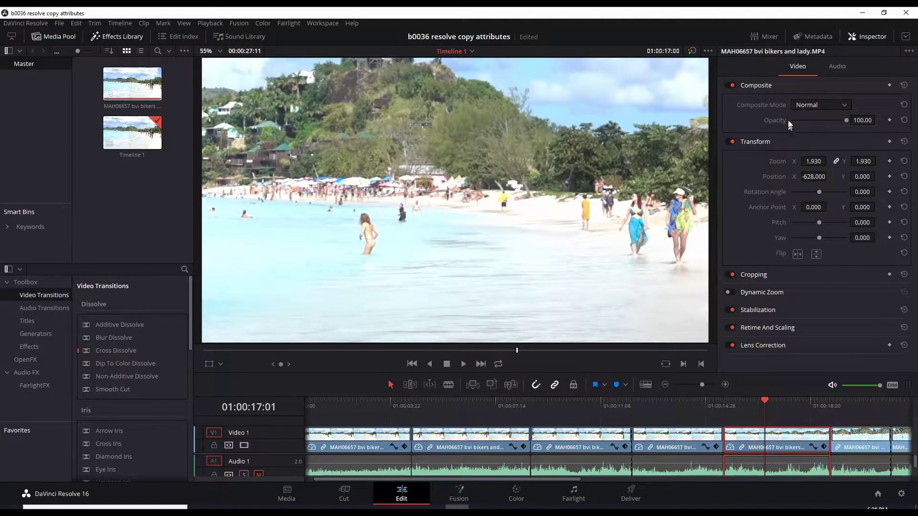
left_click(865, 437)
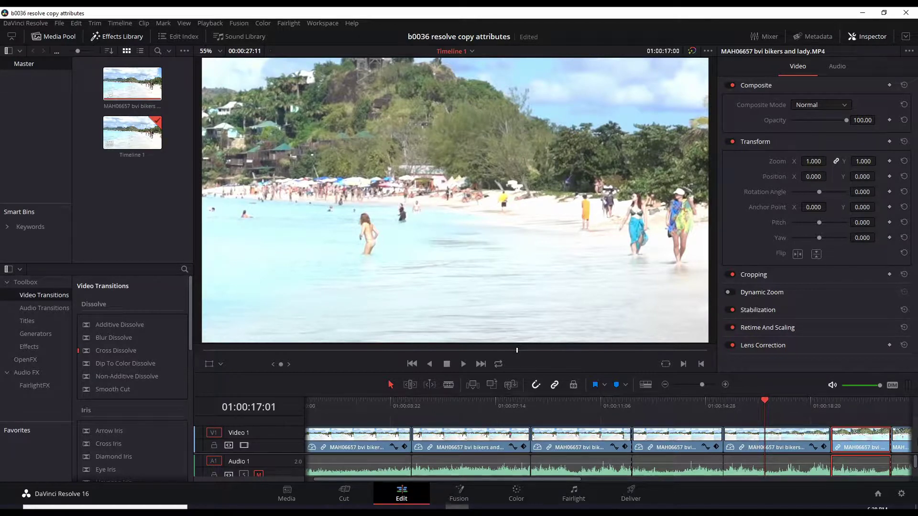
key("ctrl+z")
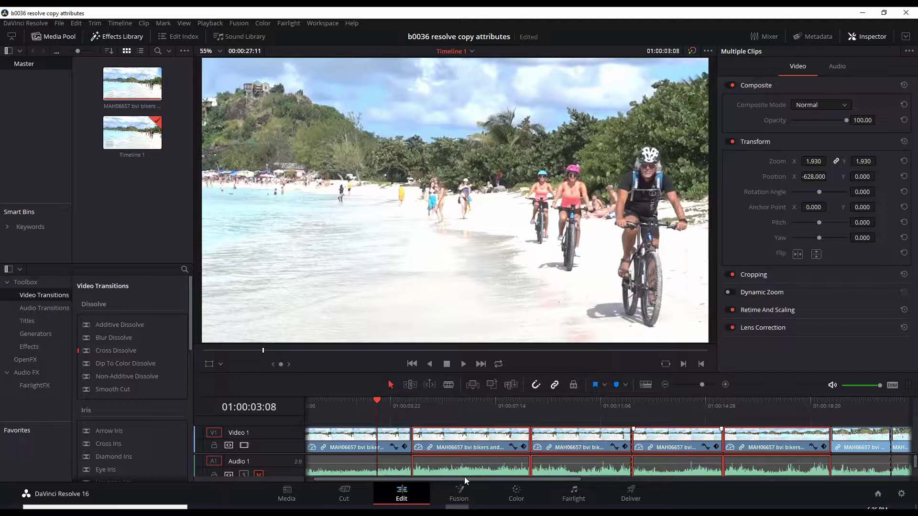